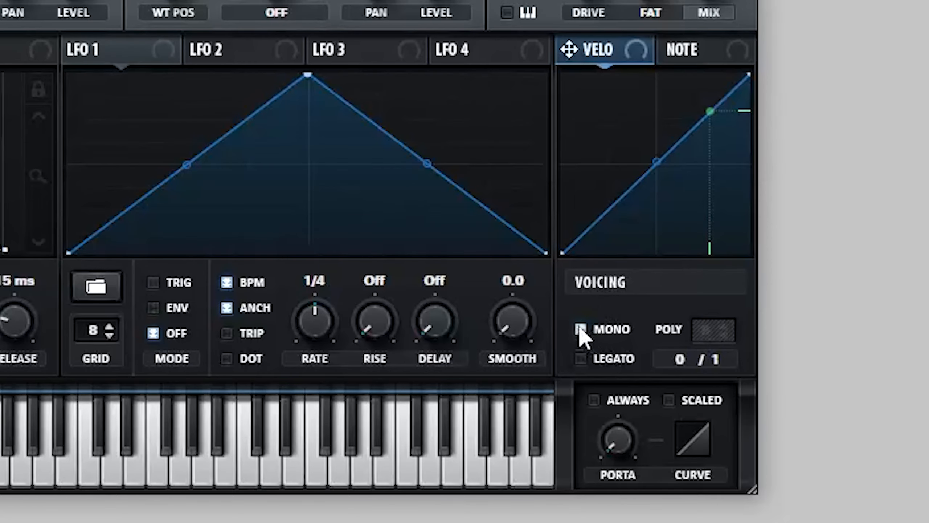
# Load the Analog wavetable Basic_Mdc into oscillator A and lower its octave to -1.
pyautogui.click(331, 89)
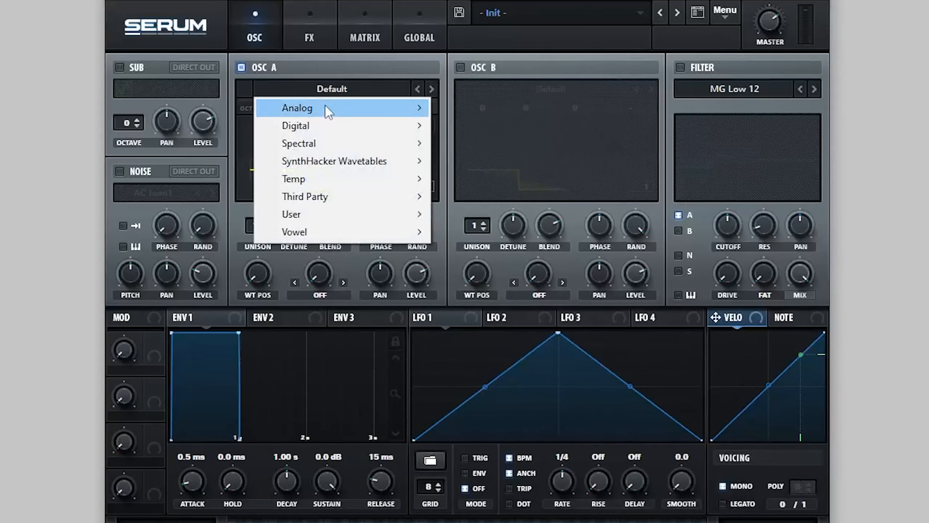
pyautogui.moveTo(327, 112)
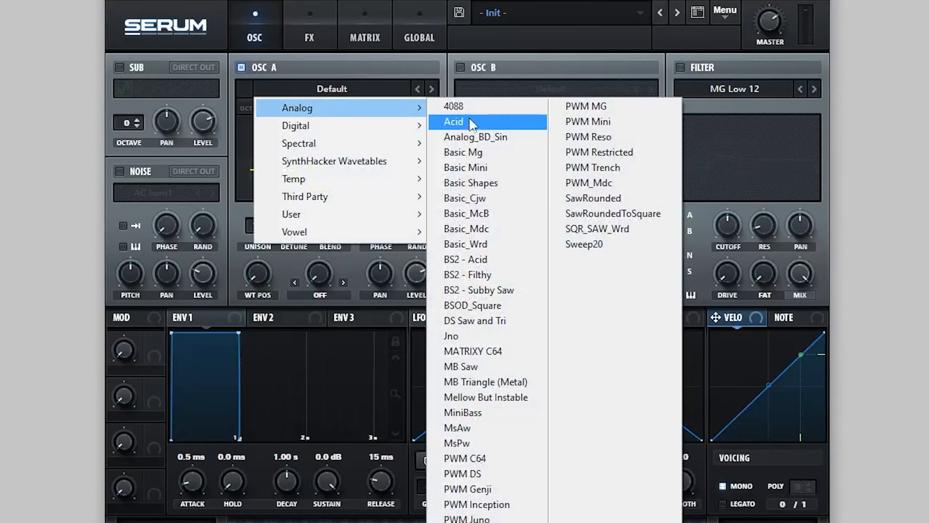
pyautogui.click(474, 234)
pyautogui.moveTo(268, 106); pyautogui.dragTo(267, 137)
# Shape envelope 1 with a 596 ms decay, no sustain and a 160 ms release, and raise the master volume.
pyautogui.moveTo(235, 333); pyautogui.dragTo(204, 447)
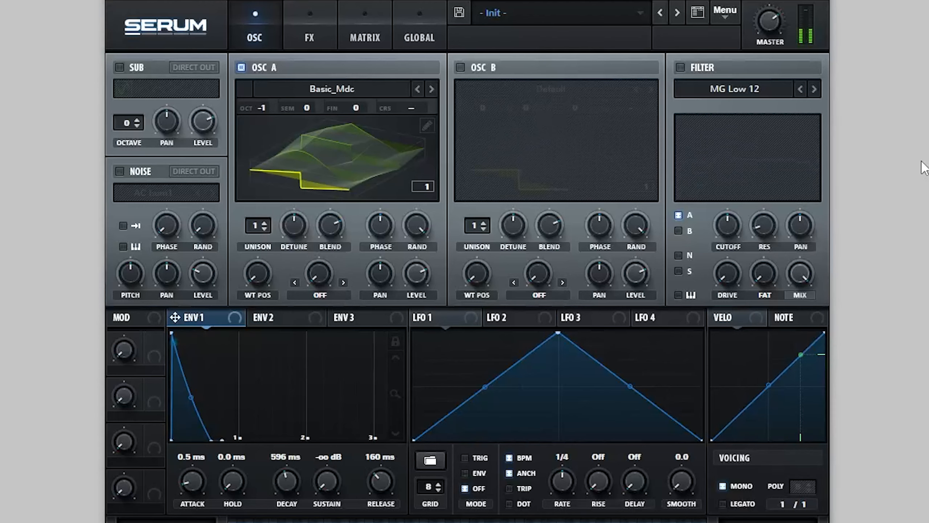
pyautogui.moveTo(765, 21); pyautogui.dragTo(768, 0)
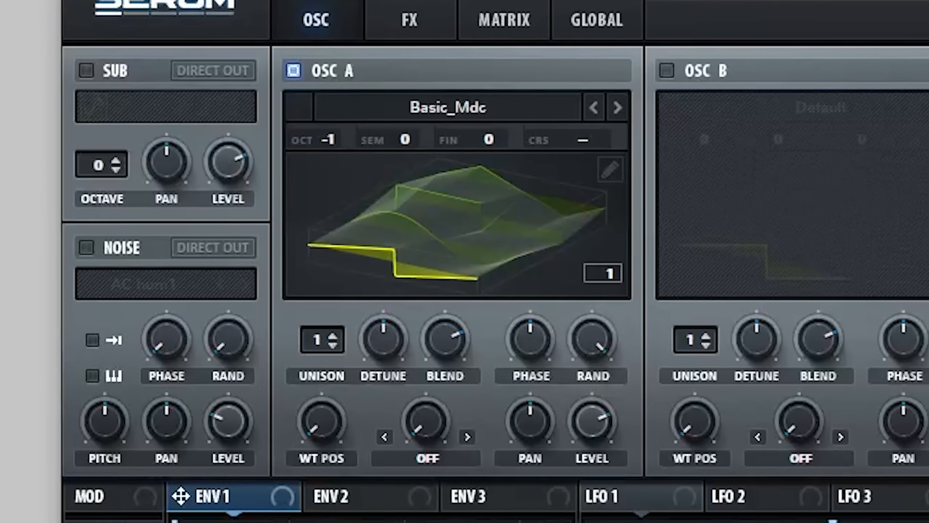
pyautogui.moveTo(322, 437)
pyautogui.mouseDown()
pyautogui.moveTo(403, 180)
pyautogui.moveTo(381, 323)
pyautogui.moveTo(329, 438)
pyautogui.mouseUp()
pyautogui.moveTo(284, 268); pyautogui.dragTo(350, 282)
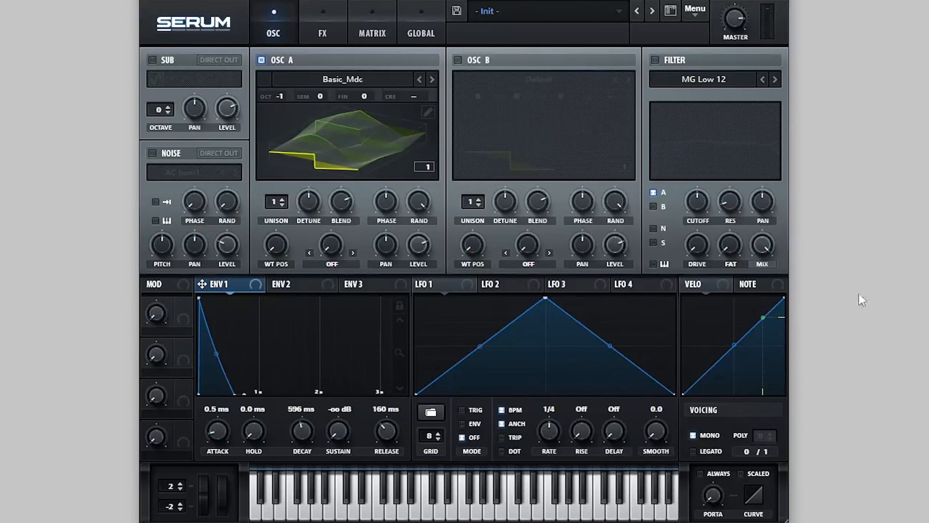
# Shape envelope 2 with a 2.4 ms attack, 368 ms decay, 20.59% sustain and 108 ms release.
pyautogui.click(295, 291)
pyautogui.moveTo(255, 311); pyautogui.dragTo(220, 373)
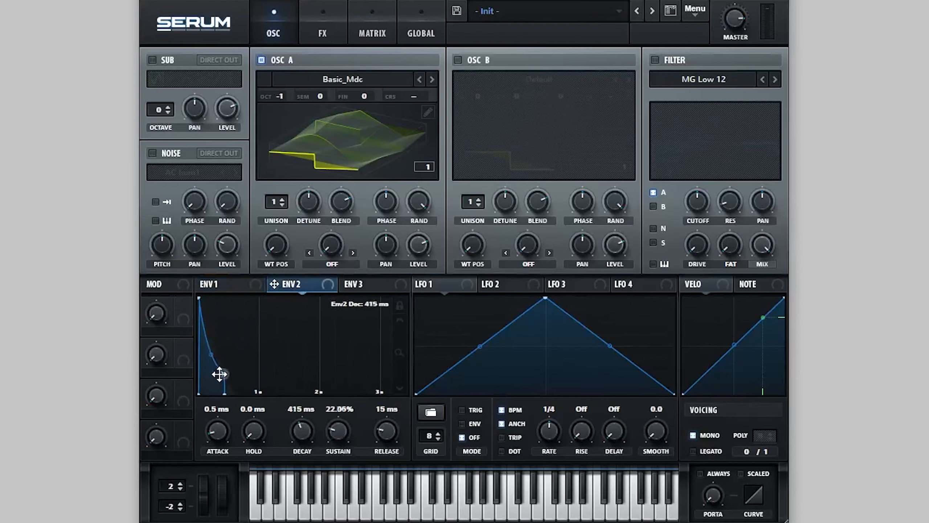
pyautogui.moveTo(403, 433)
pyautogui.mouseDown()
pyautogui.moveTo(392, 424)
pyautogui.moveTo(394, 432)
pyautogui.mouseUp()
pyautogui.moveTo(217, 431); pyautogui.dragTo(220, 424)
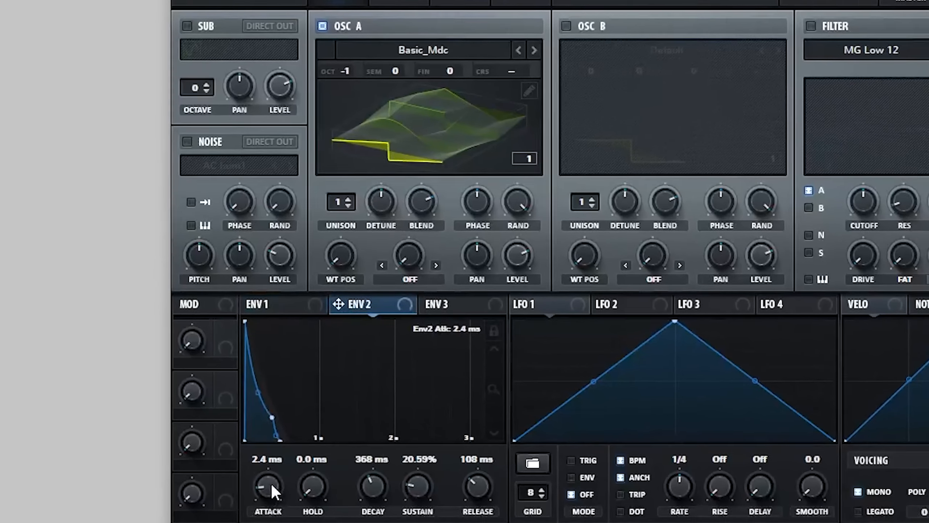
# Modulate oscillator A's wavetable position, raised to 56, downward with envelope 2 and shorten that envelope's decay to 312 ms.
pyautogui.moveTo(276, 245); pyautogui.dragTo(291, 231)
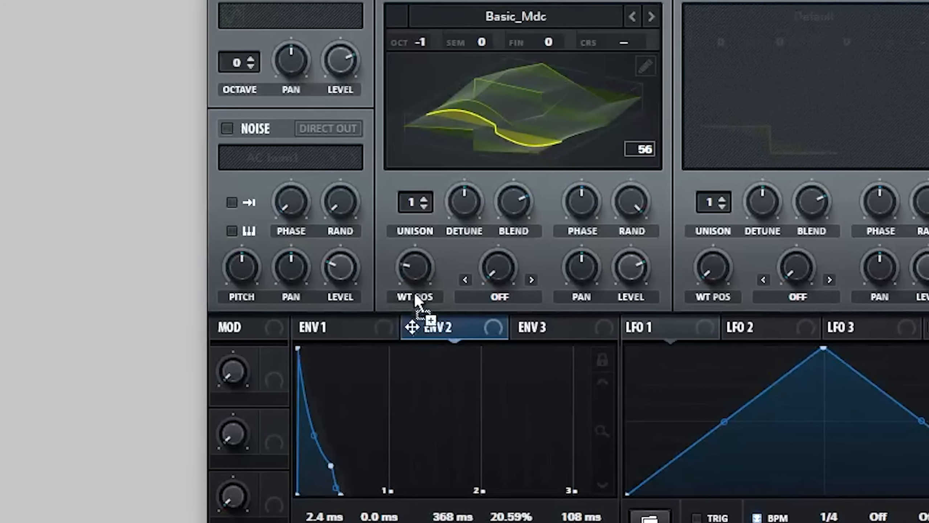
pyautogui.moveTo(370, 314); pyautogui.dragTo(342, 357)
pyautogui.moveTo(382, 380); pyautogui.dragTo(388, 389)
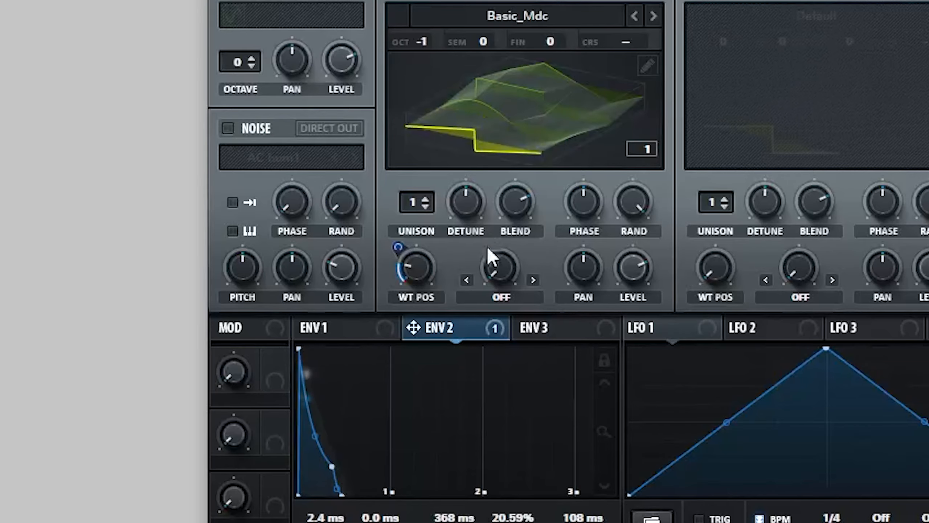
pyautogui.moveTo(331, 466); pyautogui.dragTo(315, 466)
pyautogui.moveTo(432, 521); pyautogui.dragTo(433, 521)
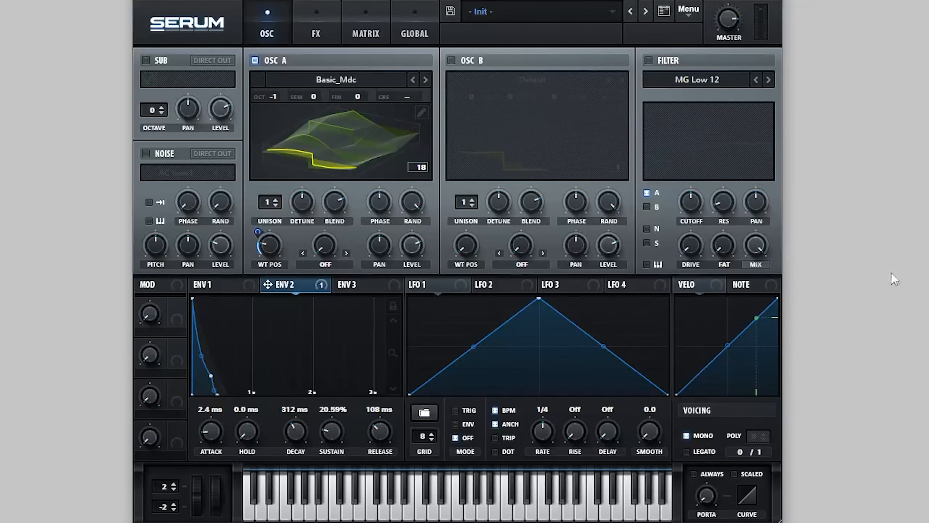
# Enable the filter for oscillator A as MG Low 24 and modulate its cutoff with envelope 2.
pyautogui.click(648, 60)
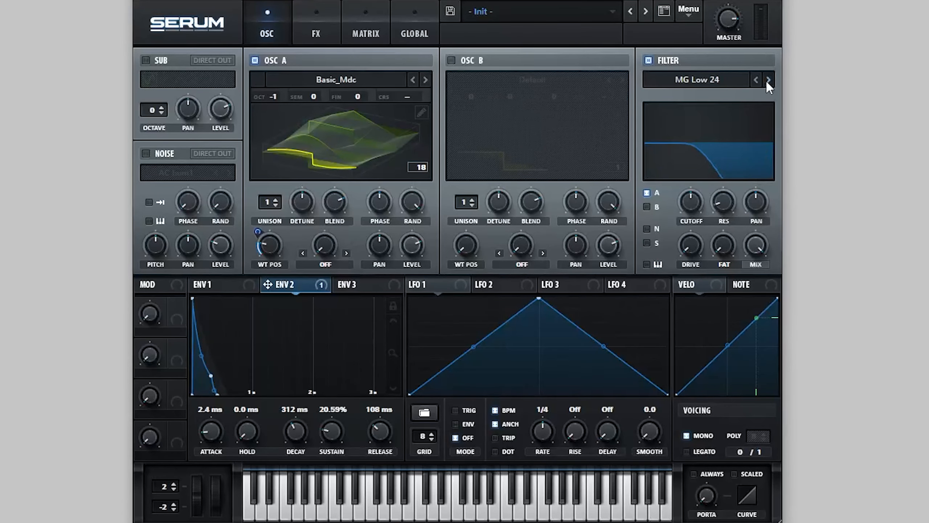
pyautogui.moveTo(268, 285); pyautogui.dragTo(665, 212)
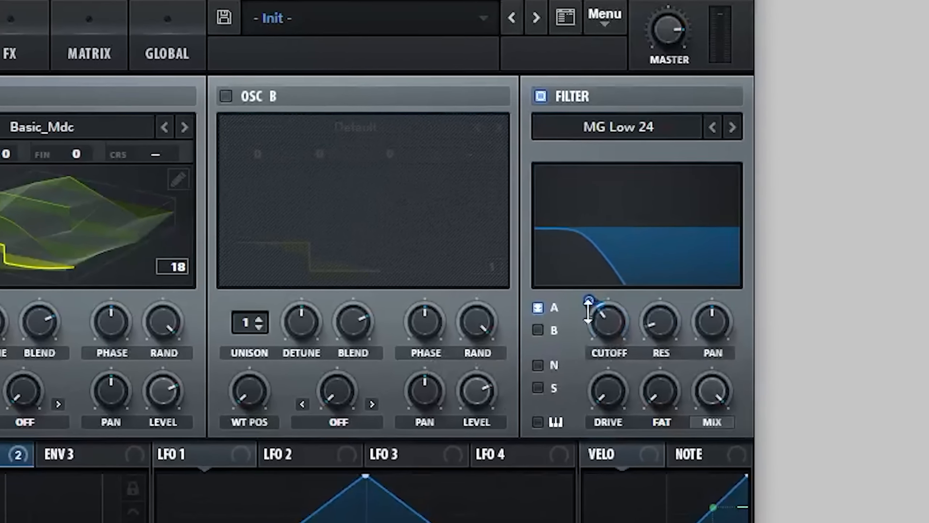
pyautogui.moveTo(588, 309); pyautogui.dragTo(576, 278)
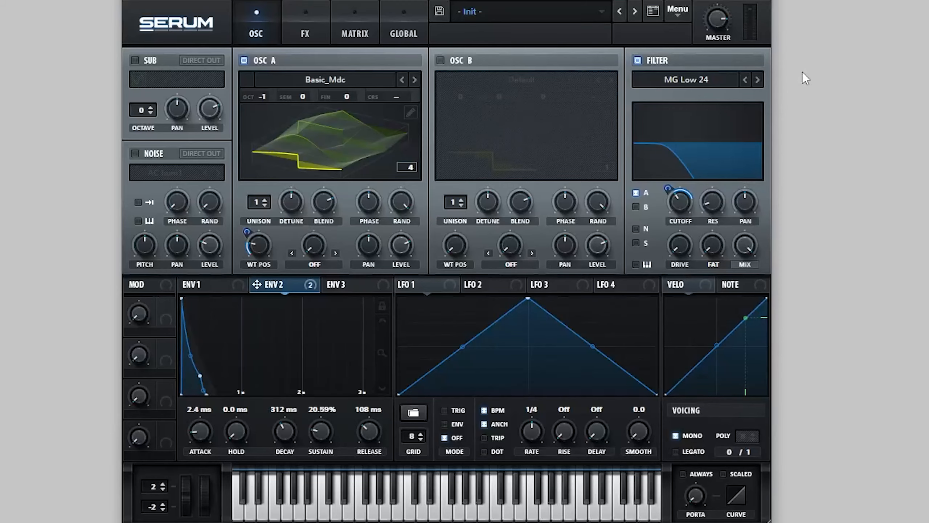
# Enable the noise oscillator with the Attacks_Misc sample elastic 1 as a one-shot with key tracking, at a higher level and routed through the filter.
pyautogui.click(134, 153)
pyautogui.click(174, 172)
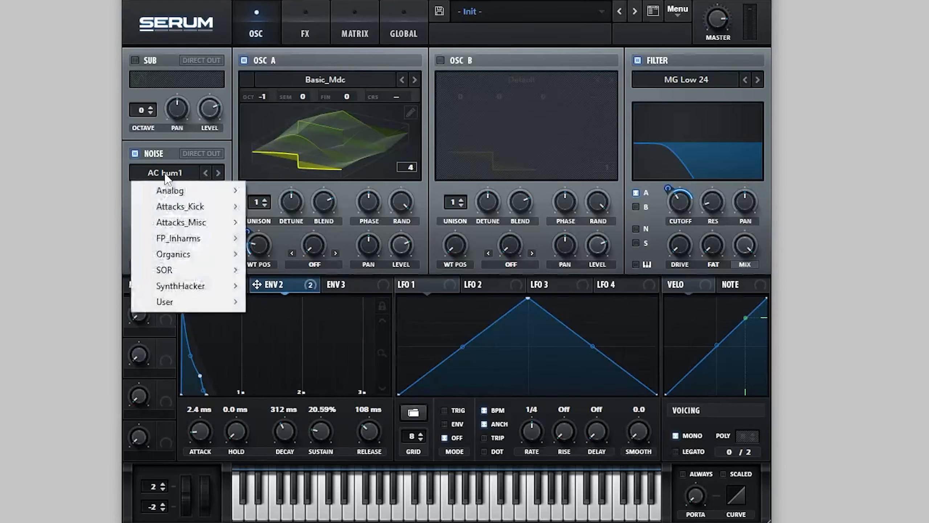
pyautogui.moveTo(234, 192)
pyautogui.moveTo(204, 218)
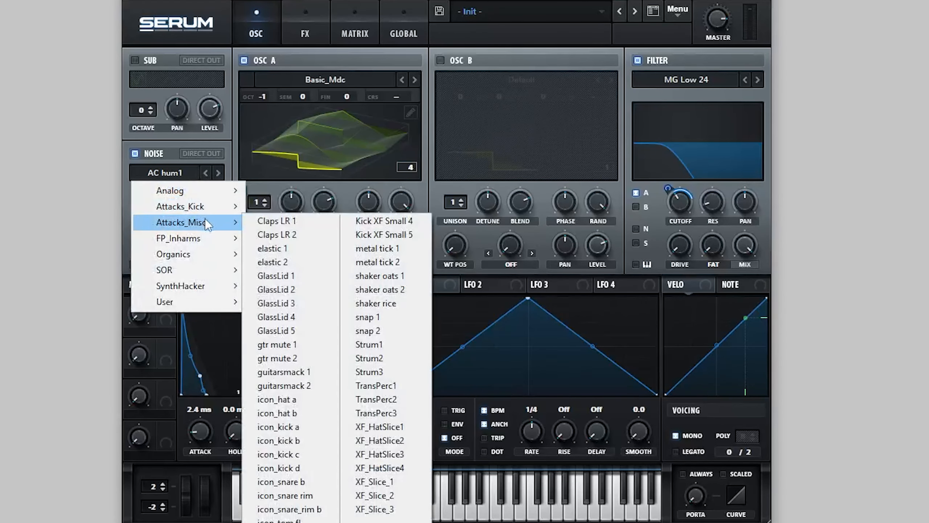
pyautogui.click(244, 252)
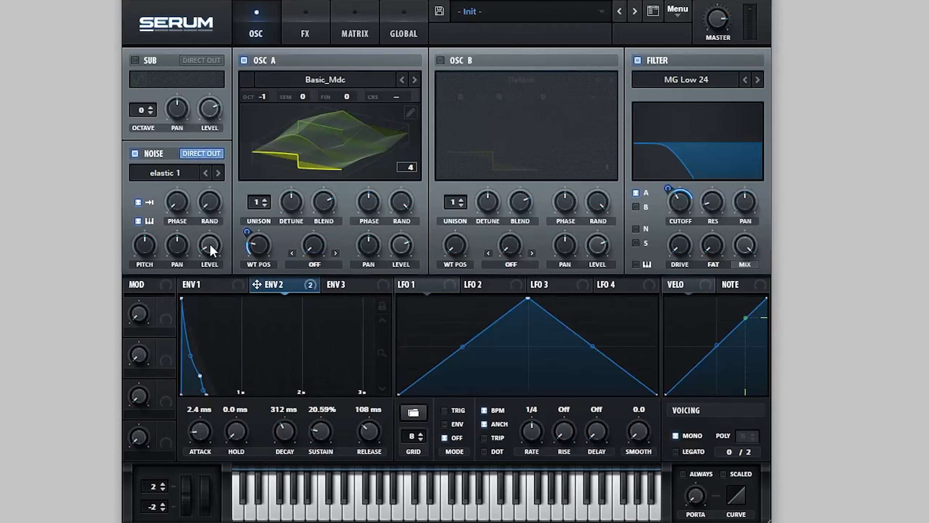
pyautogui.moveTo(209, 243); pyautogui.dragTo(216, 221)
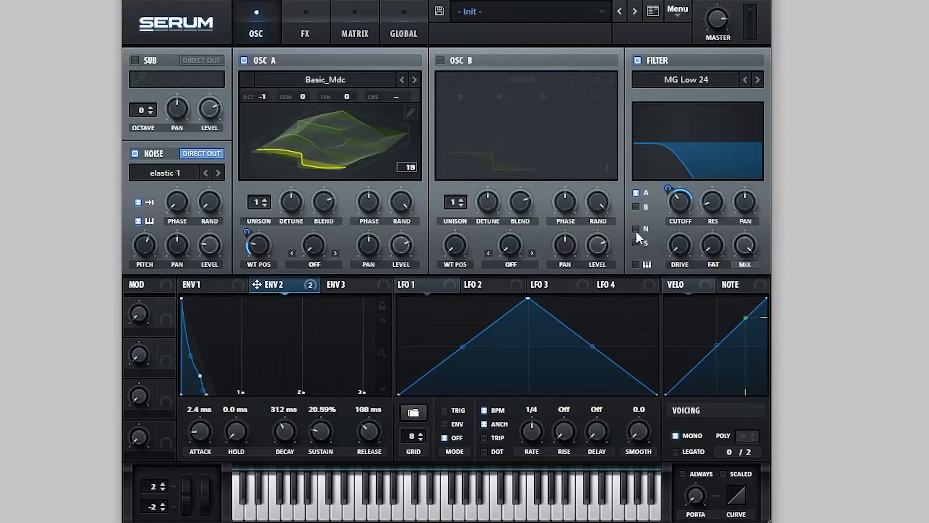
pyautogui.moveTo(206, 246)
pyautogui.mouseDown()
pyautogui.moveTo(224, 185)
pyautogui.moveTo(221, 238)
pyautogui.mouseUp()
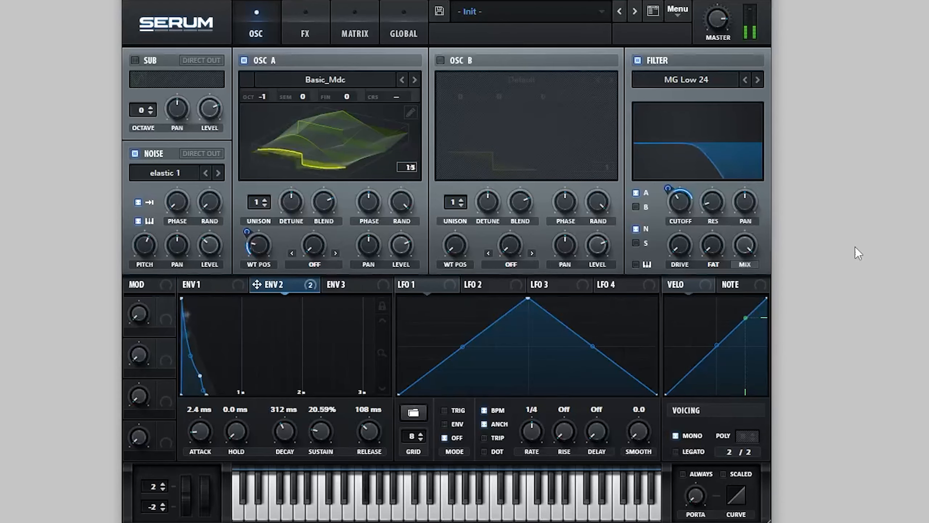
# Add a Stomp Box distortion effect with about 26% drive and raise the master volume.
pyautogui.click(317, 31)
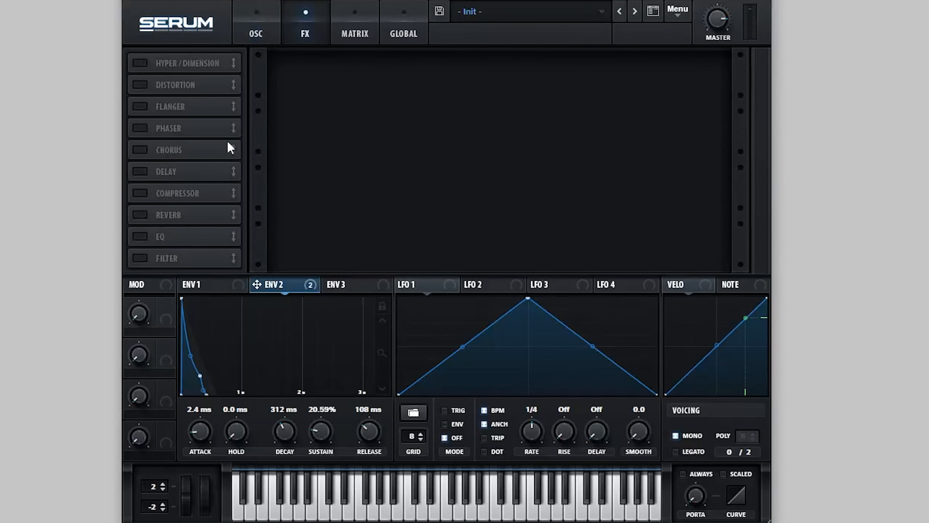
pyautogui.click(142, 88)
pyautogui.click(361, 76)
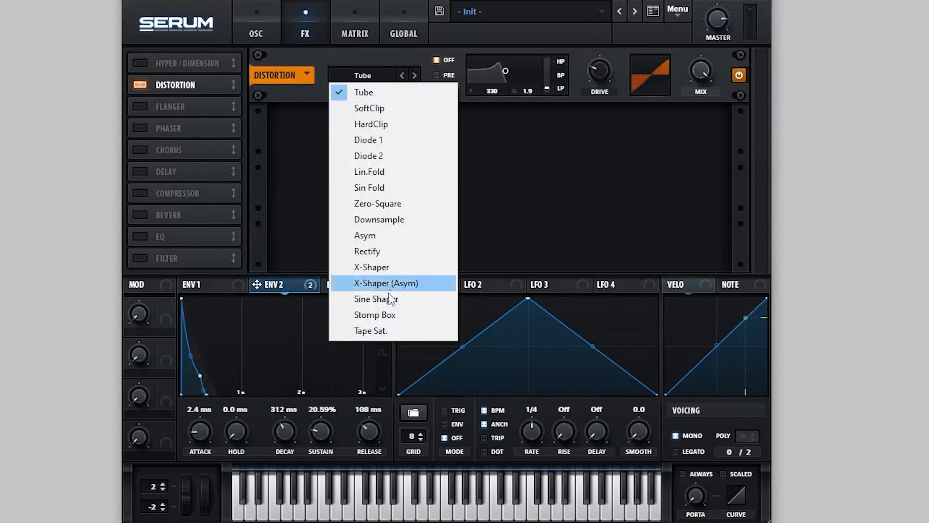
pyautogui.click(380, 316)
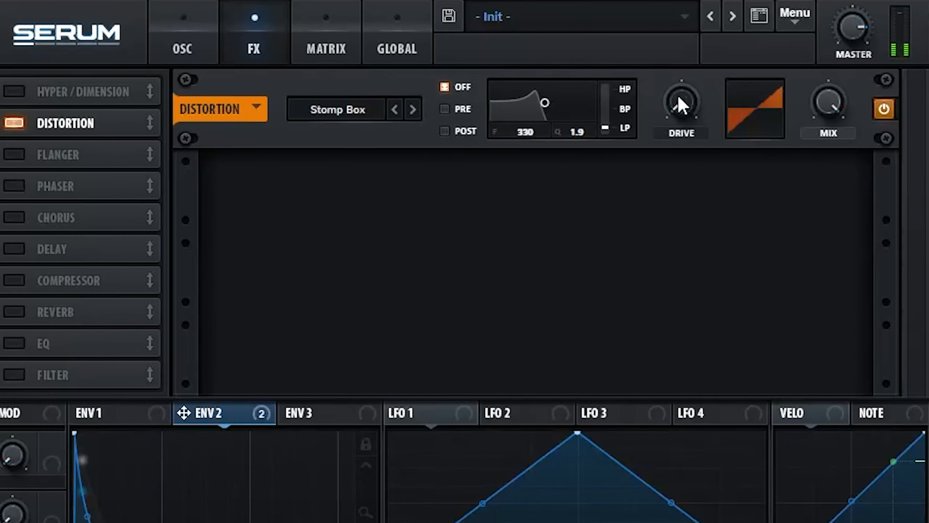
pyautogui.moveTo(673, 91); pyautogui.dragTo(694, 60)
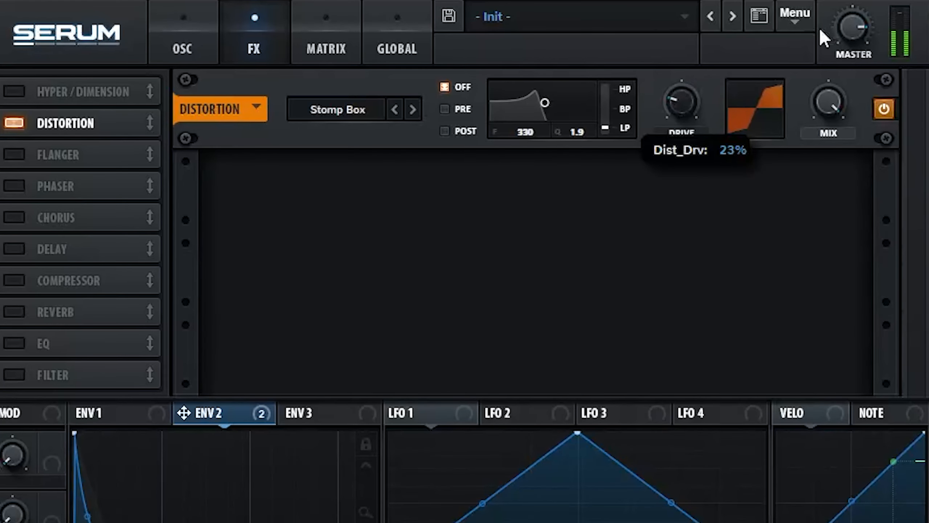
pyautogui.moveTo(850, 19)
pyautogui.moveTo(852, 20); pyautogui.dragTo(849, 11)
pyautogui.moveTo(675, 104)
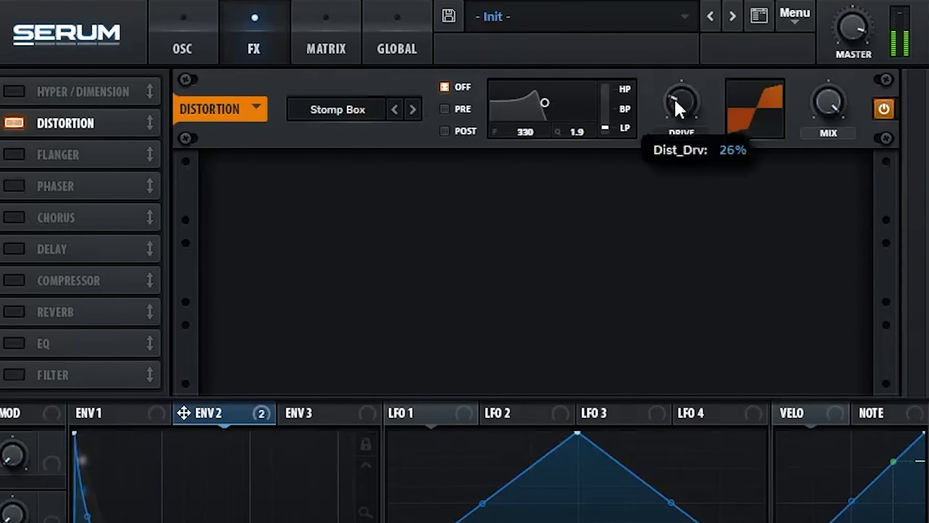
# Add an MG Low 18 filter effect and modulate its cutoff with envelope 2, adjusting the modulation depth.
pyautogui.click(15, 373)
pyautogui.click(424, 190)
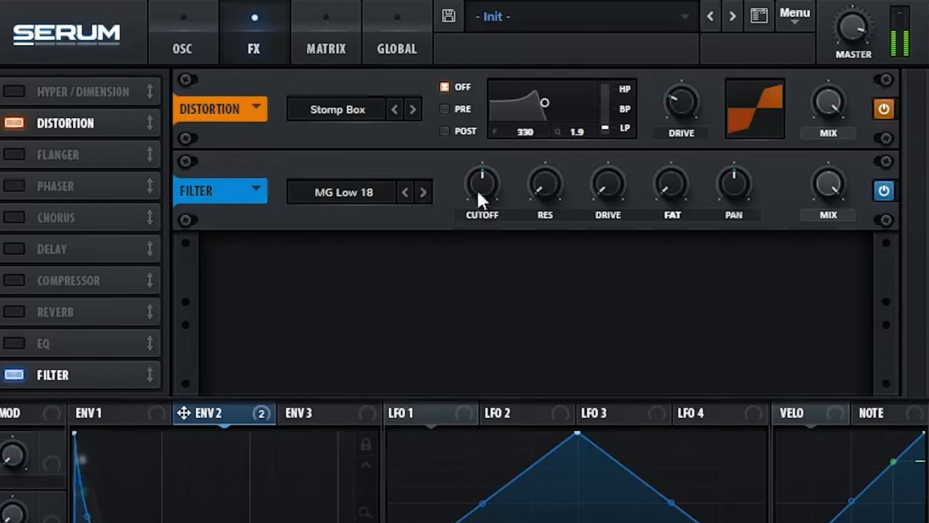
pyautogui.moveTo(482, 188)
pyautogui.moveTo(184, 413); pyautogui.dragTo(469, 194)
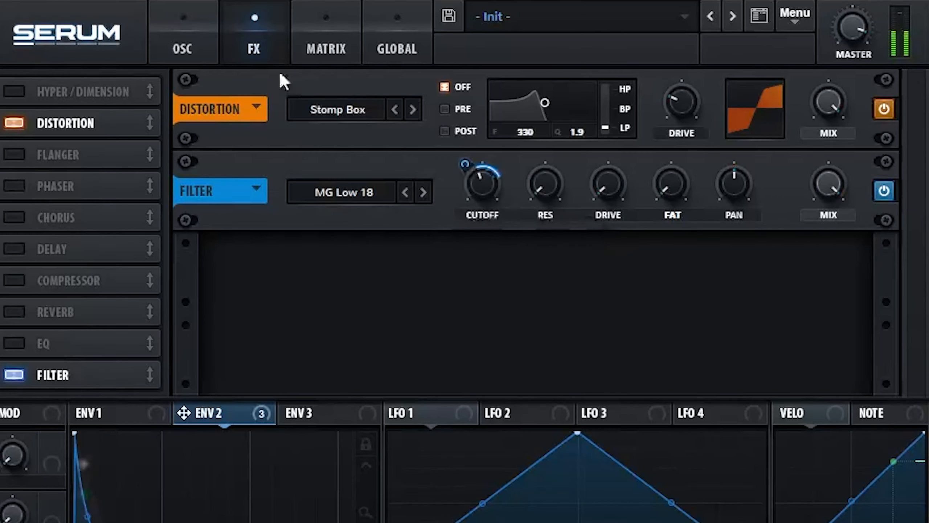
pyautogui.click(182, 46)
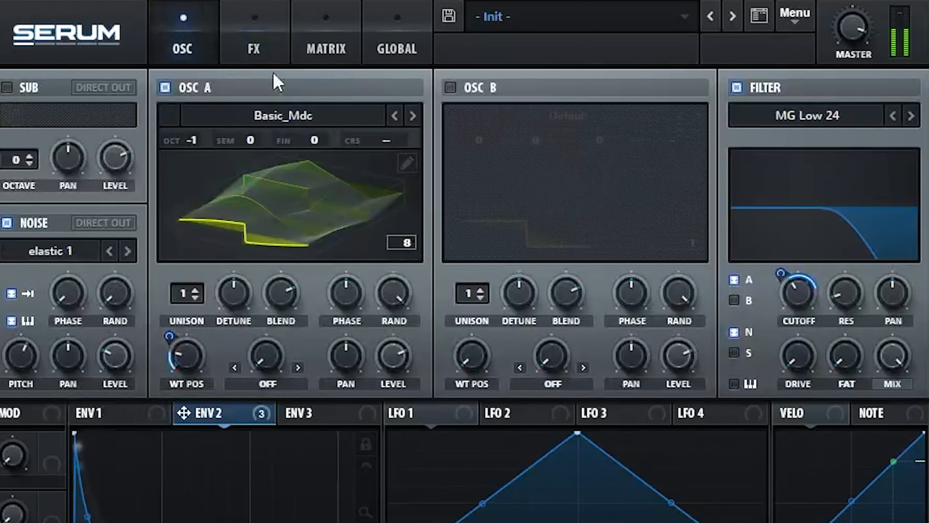
pyautogui.click(258, 48)
pyautogui.moveTo(483, 201)
pyautogui.moveTo(477, 160)
pyautogui.mouseDown()
pyautogui.moveTo(494, 111)
pyautogui.moveTo(477, 176)
pyautogui.mouseUp()
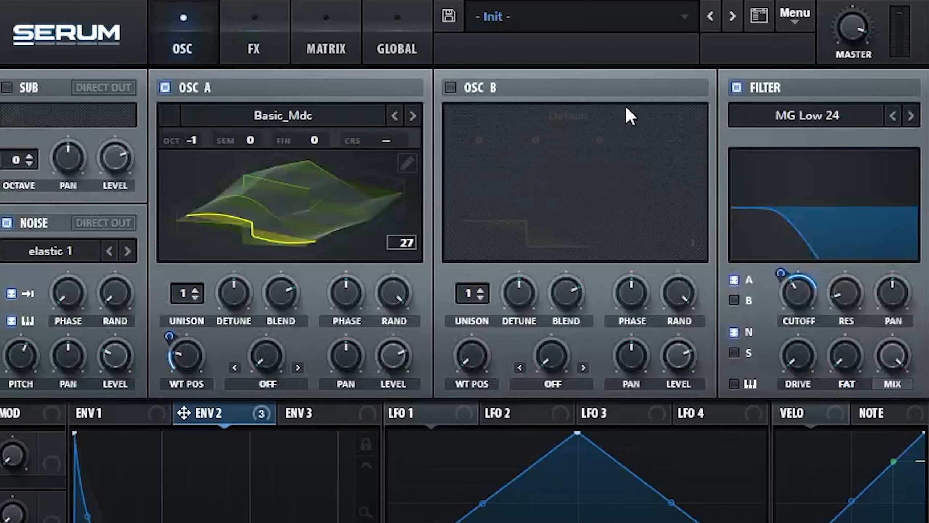
# Copy oscillator A with its modulation to oscillator B, giving B octave 0, two unison voices, less detune and a lower level.
pyautogui.click(792, 17)
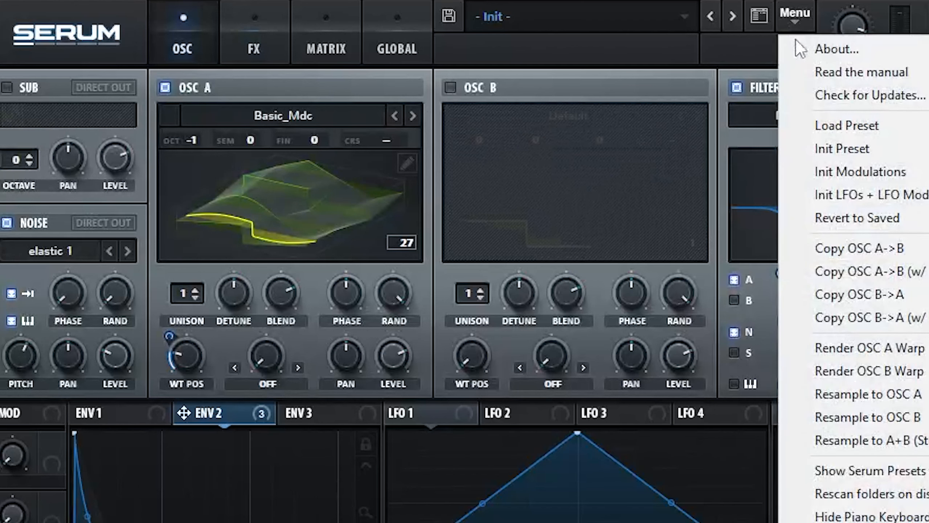
pyautogui.click(864, 271)
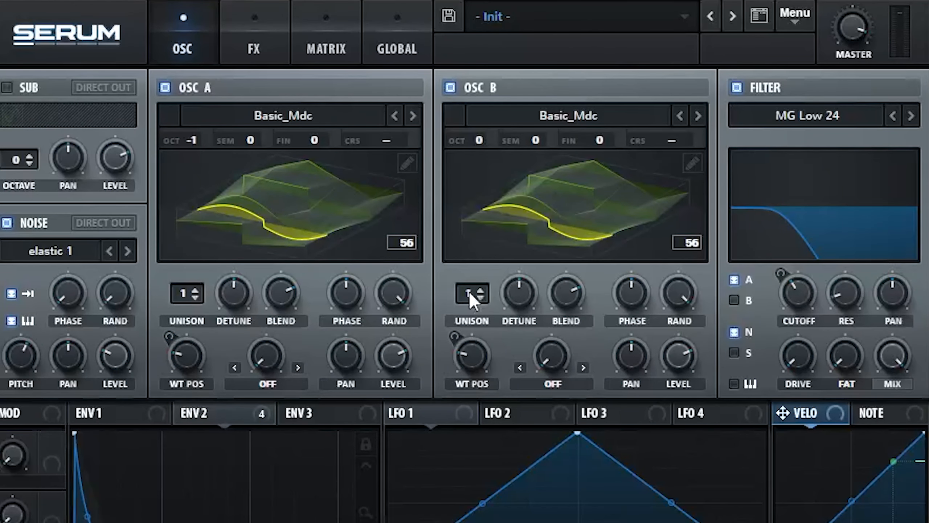
pyautogui.moveTo(469, 291)
pyautogui.mouseDown()
pyautogui.moveTo(486, 226)
pyautogui.moveTo(487, 292)
pyautogui.mouseUp()
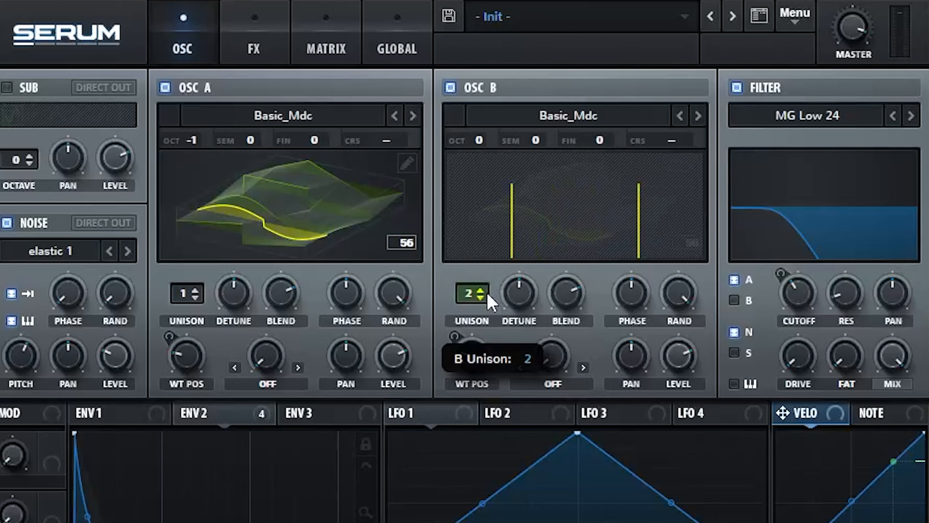
pyautogui.moveTo(685, 353); pyautogui.dragTo(697, 244)
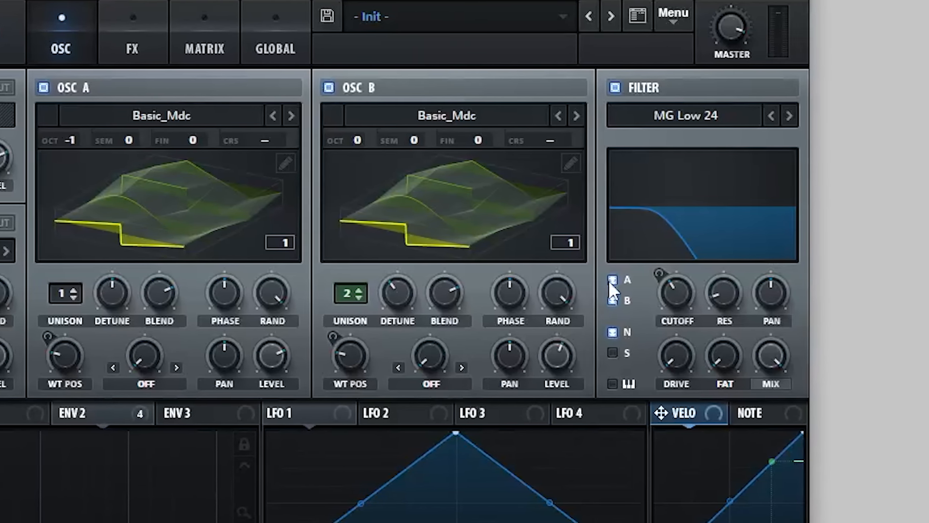
# Route oscillator B instead of oscillator A through the filter and change the filter type to High 18.
pyautogui.click(717, 279)
pyautogui.click(662, 123)
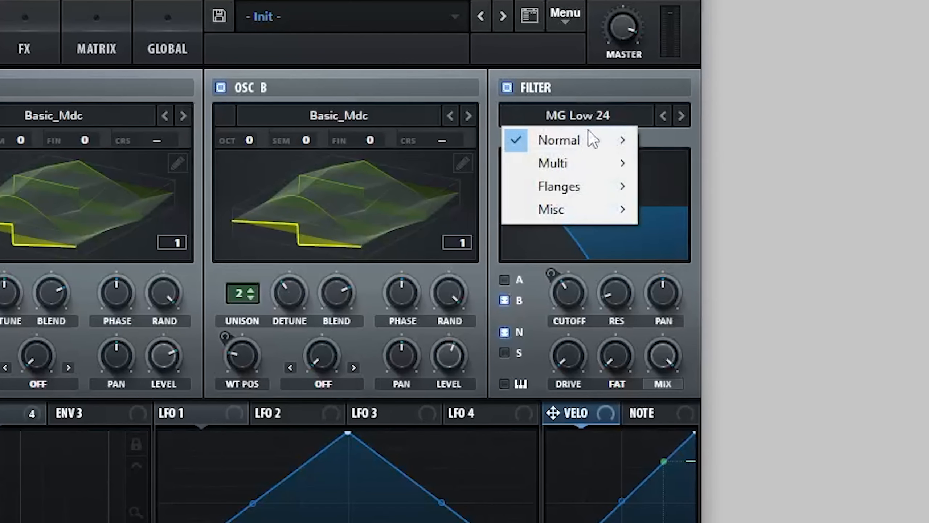
pyautogui.moveTo(657, 141)
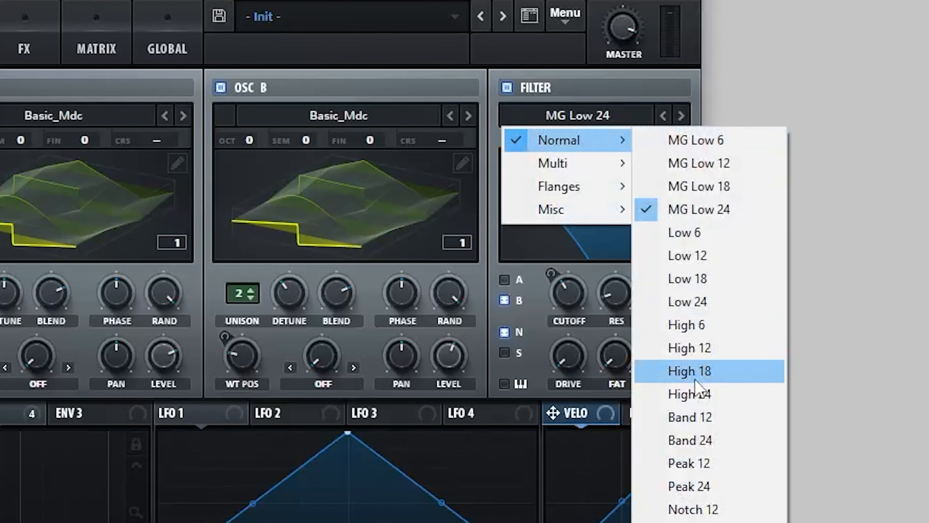
pyautogui.click(695, 379)
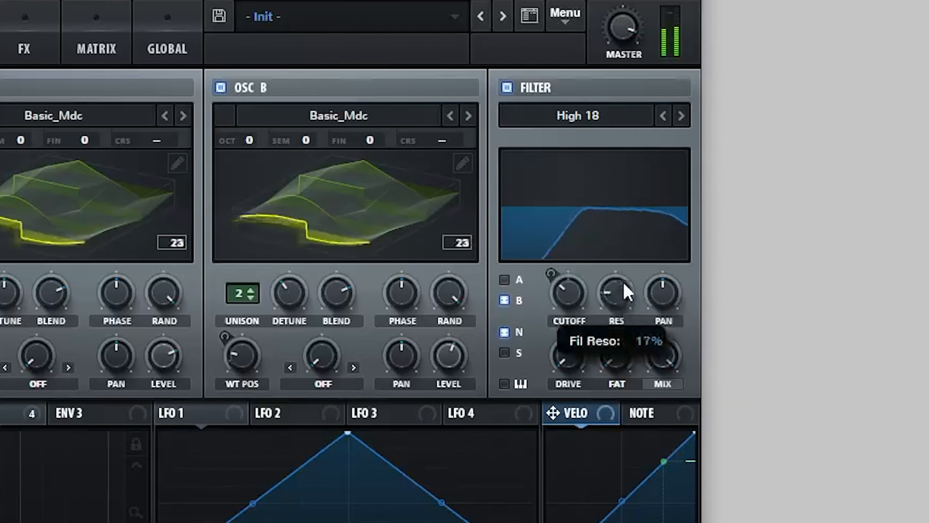
# Raise the High 18 filter's resonance, add about 14% drive and readjust its envelope 2-modulated cutoff.
pyautogui.moveTo(627, 293); pyautogui.dragTo(637, 253)
pyautogui.moveTo(565, 279)
pyautogui.mouseDown()
pyautogui.moveTo(572, 344)
pyautogui.moveTo(566, 291)
pyautogui.mouseUp()
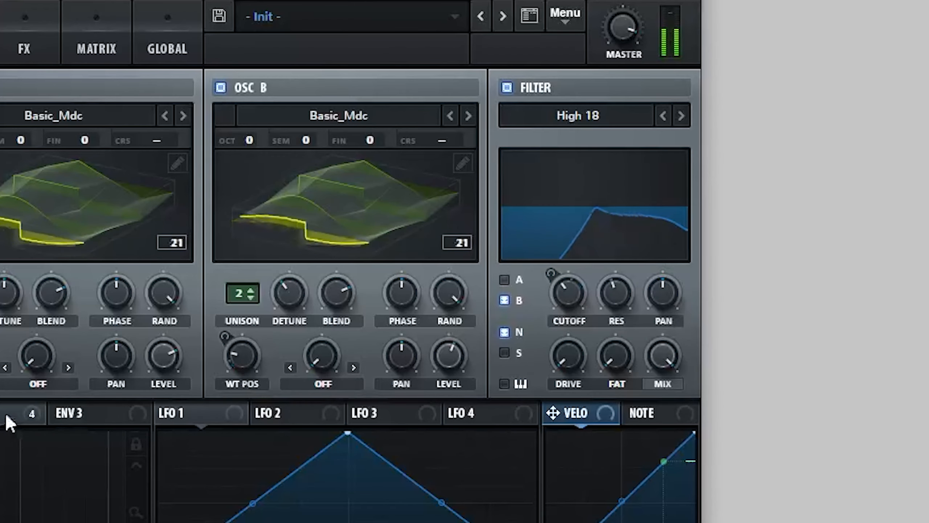
pyautogui.moveTo(8, 423); pyautogui.dragTo(567, 322)
pyautogui.moveTo(571, 353); pyautogui.dragTo(574, 332)
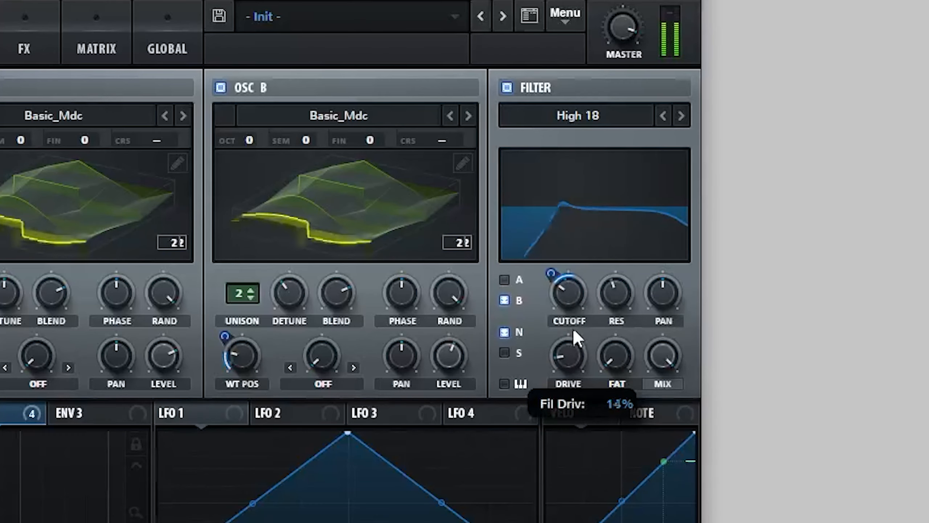
pyautogui.moveTo(574, 300)
pyautogui.mouseDown()
pyautogui.moveTo(575, 312)
pyautogui.moveTo(590, 253)
pyautogui.moveTo(581, 304)
pyautogui.mouseUp()
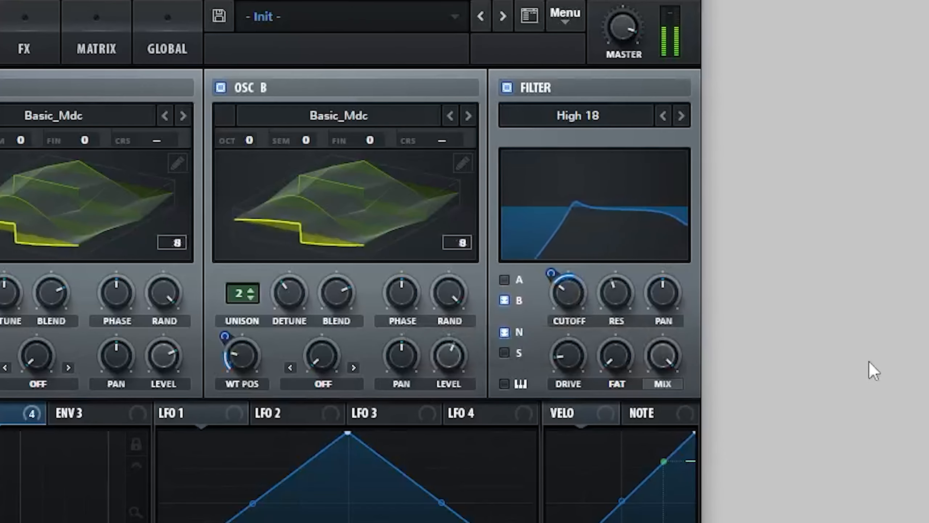